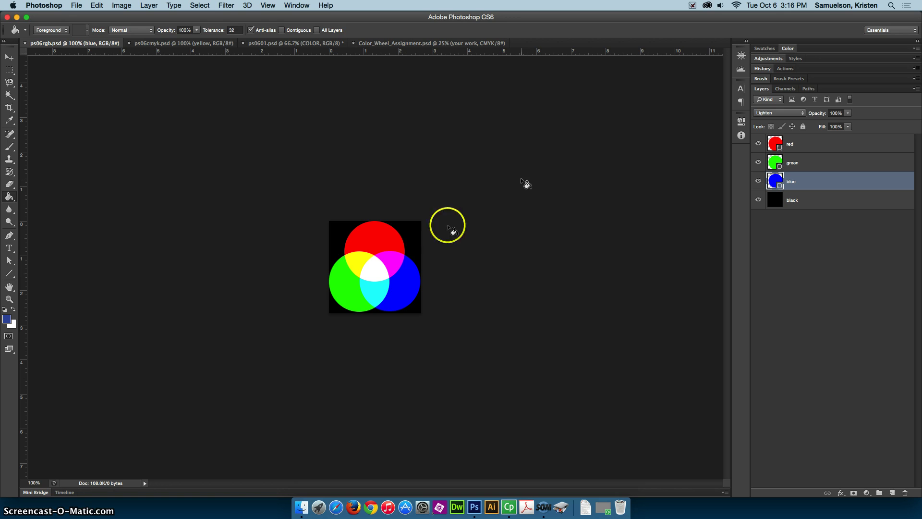
- Switch to the Move tool with Auto-Select, so circle layers can be picked on the canvas
left_click(10, 57)
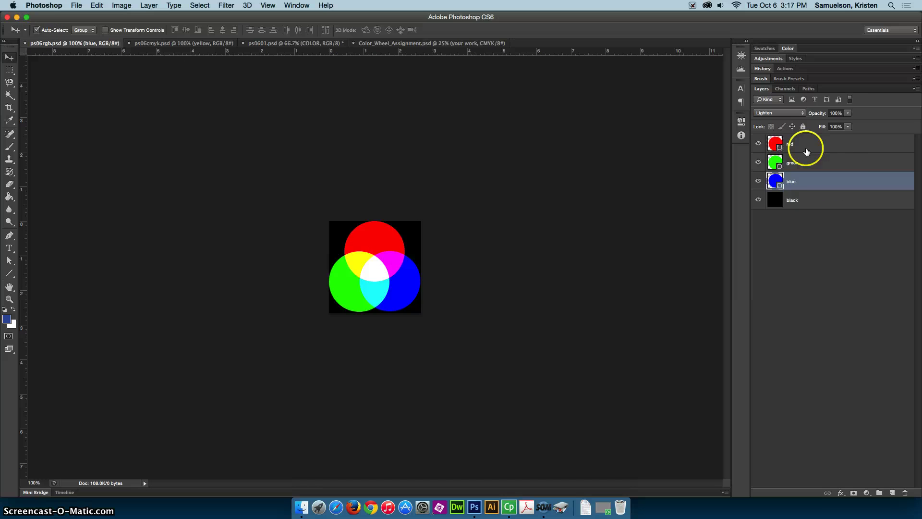
- Drag the red and green circles apart, then back into a new overlap over blue
left_click(380, 249)
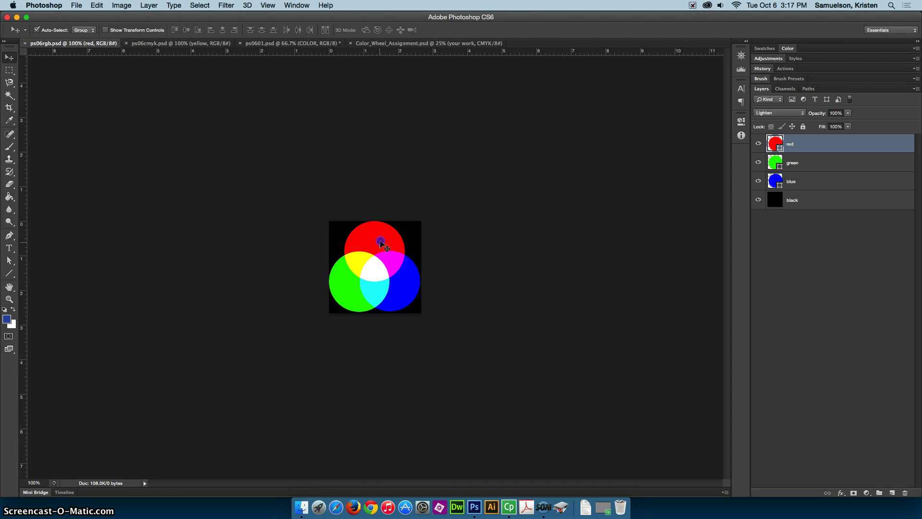
left_click_drag(384, 246, 421, 247)
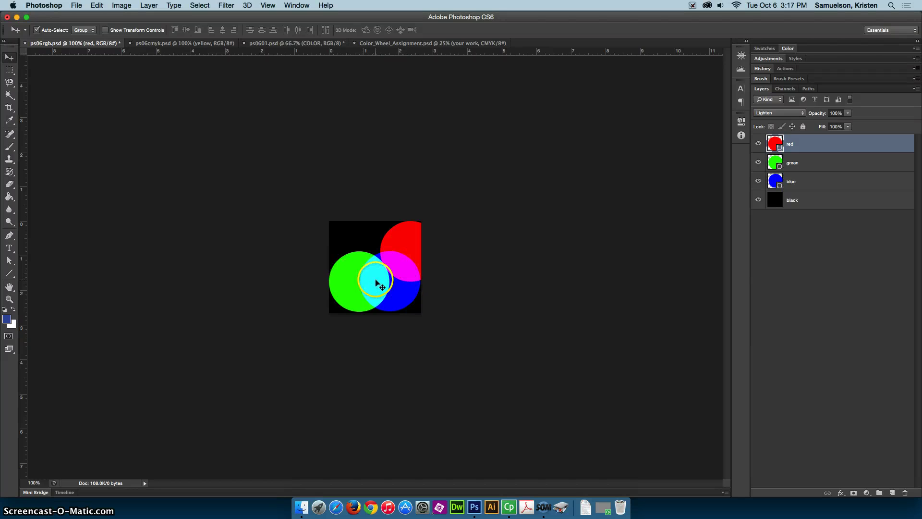
left_click_drag(377, 283, 346, 283)
left_click_drag(403, 247, 349, 227)
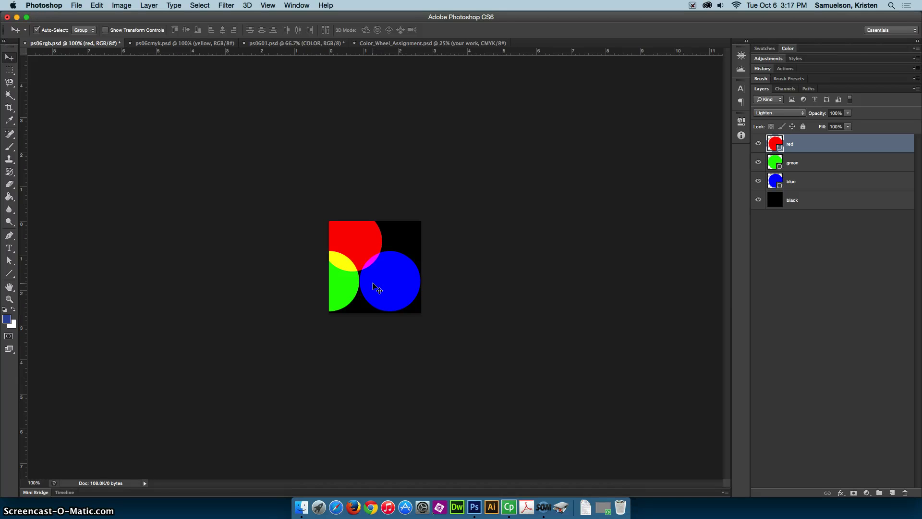
left_click_drag(356, 285, 385, 284)
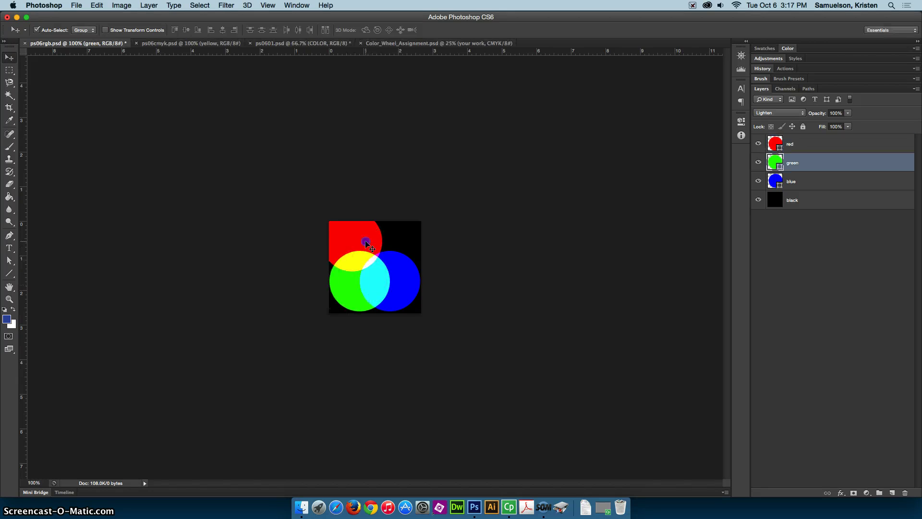
left_click_drag(366, 245, 391, 249)
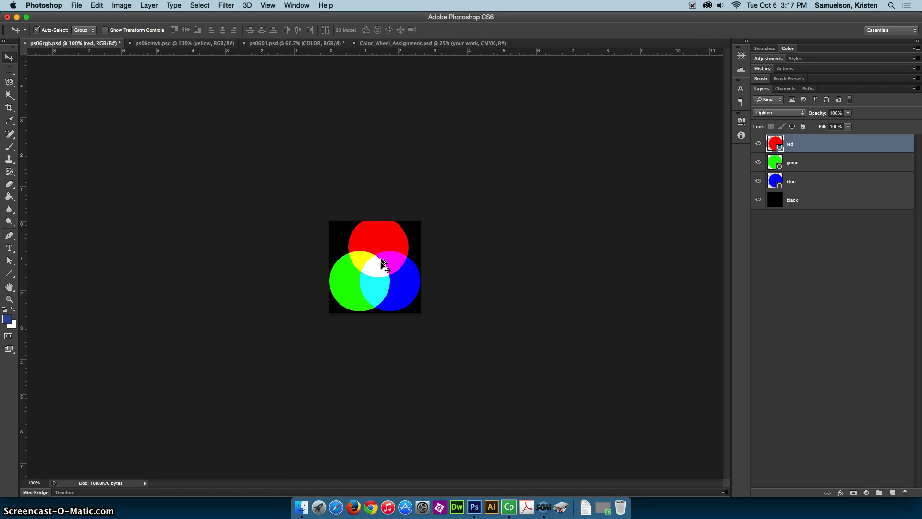
left_click(758, 144)
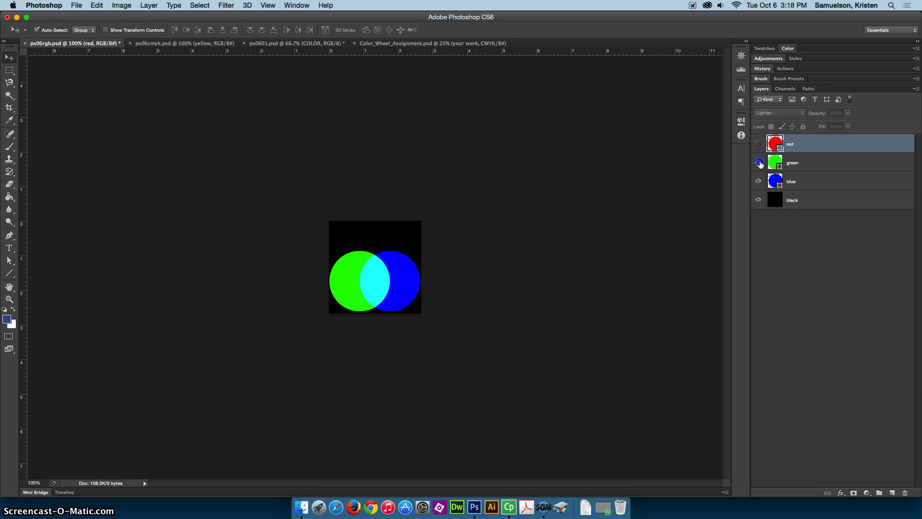
left_click(759, 164)
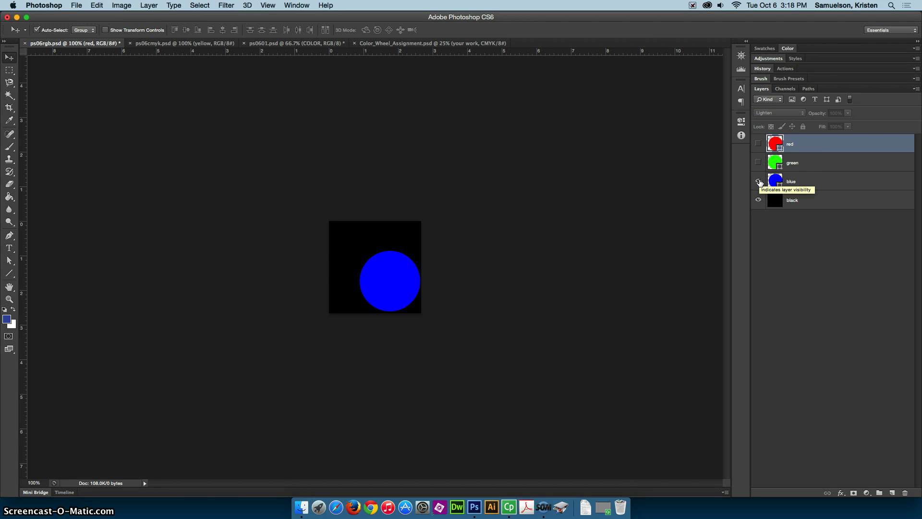
left_click(758, 182)
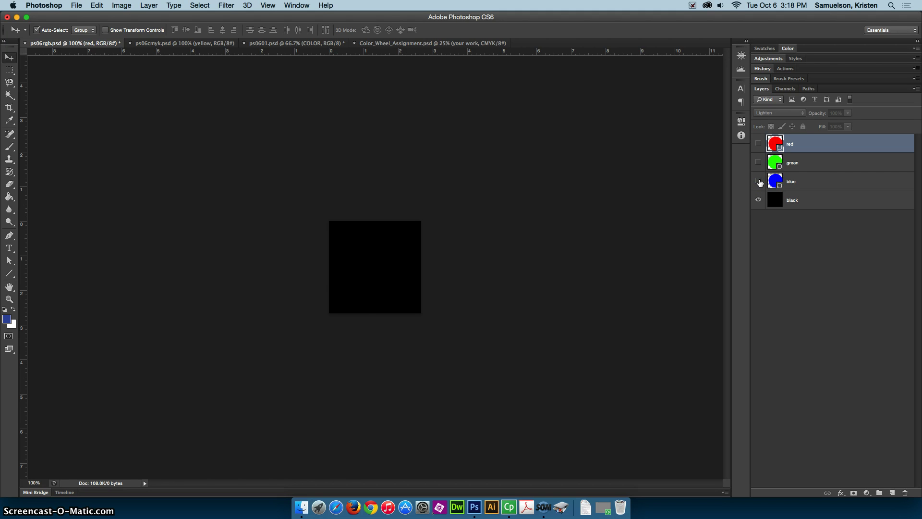
left_click(758, 181)
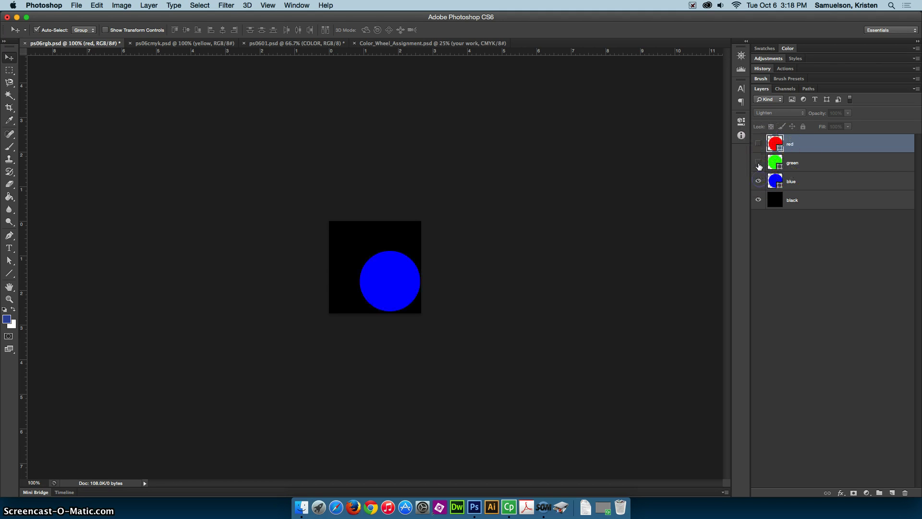
left_click(758, 162)
left_click(758, 143)
left_click(813, 147)
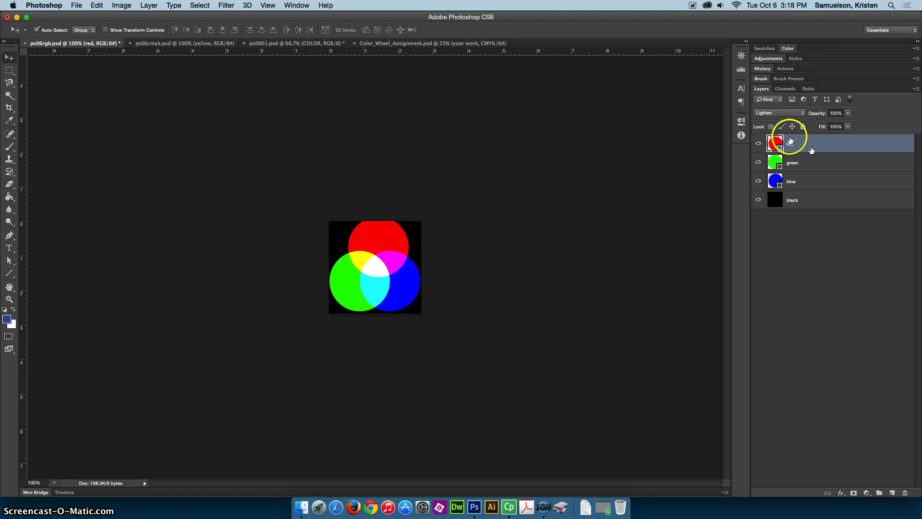
- Switch to ps06cmyk.psd and nudge its cyan circle, keeping it over magenta and yellow
left_click(176, 45)
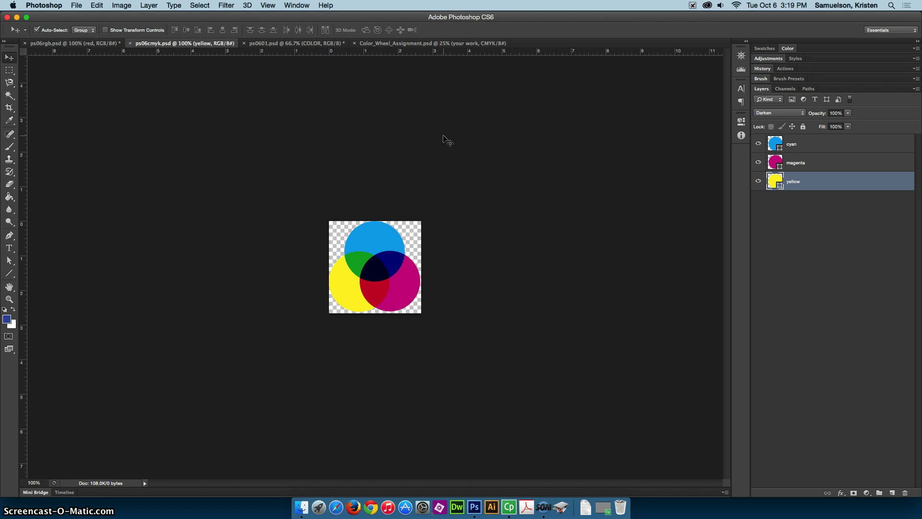
mouse_move(374, 239)
left_mouse_down()
mouse_move(366, 225)
mouse_move(396, 220)
mouse_move(407, 231)
mouse_move(353, 221)
mouse_move(380, 249)
left_mouse_up()
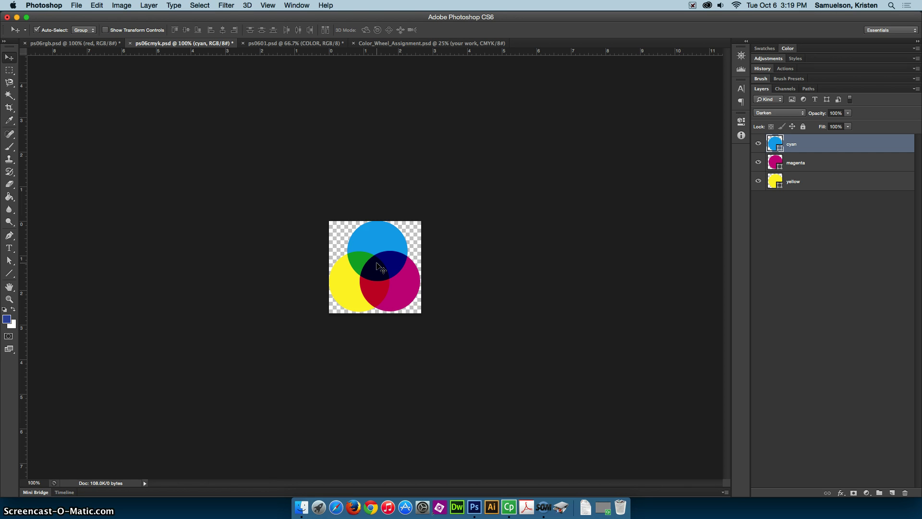
left_click(380, 263)
- Switch to the ps0601.psd COLOR poster and keep it in Image > Mode > RGB Color
left_click(306, 43)
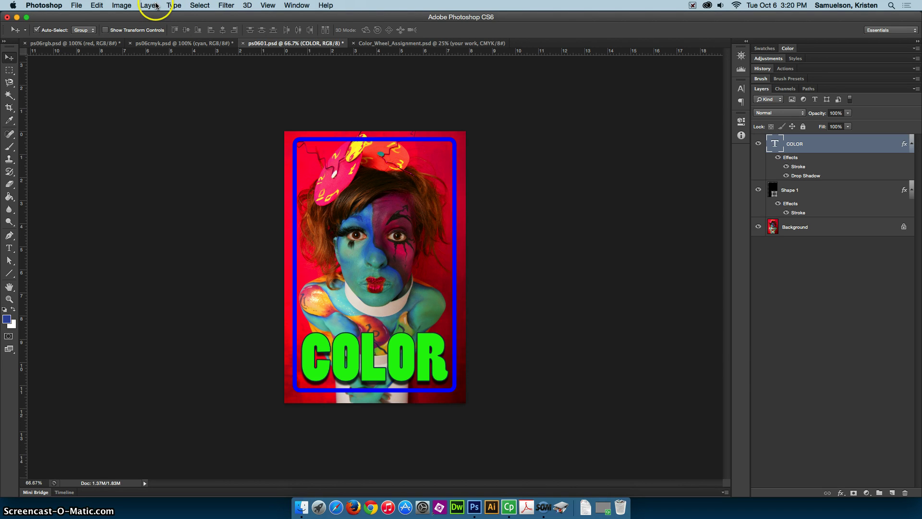
left_click(126, 6)
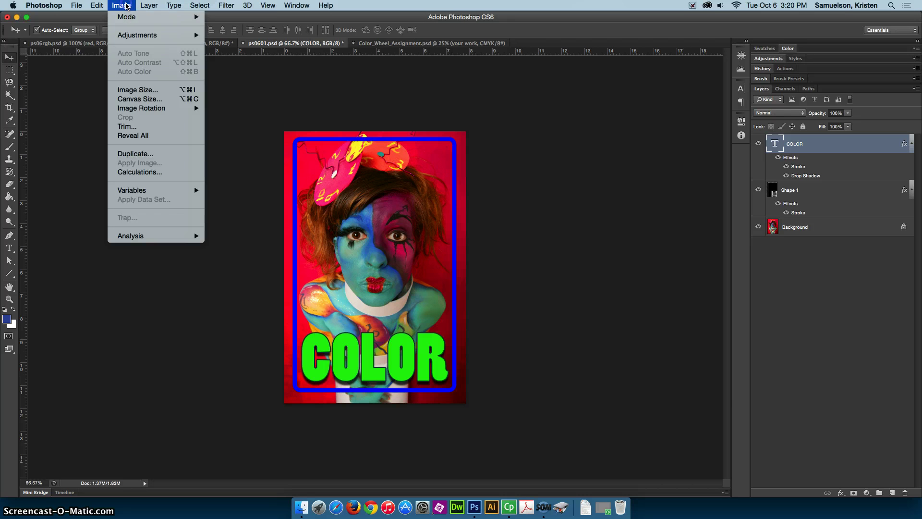
left_click(127, 17)
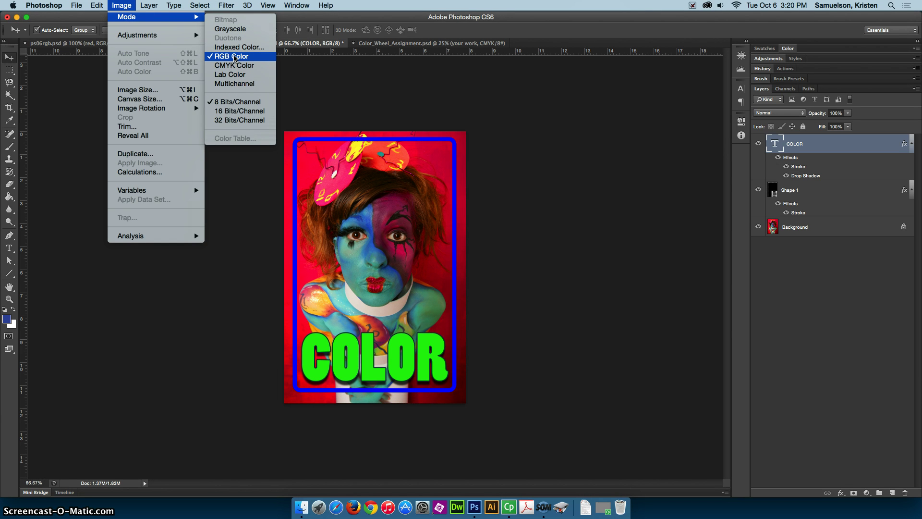
left_click(235, 57)
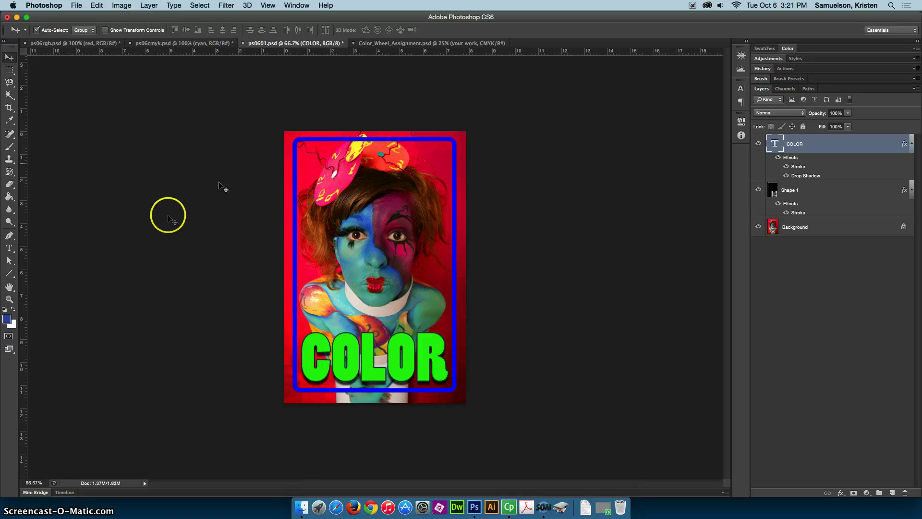
- Open the foreground Color Picker, move it aside, and sample the poster's red border (ff0f43)
left_click(7, 321)
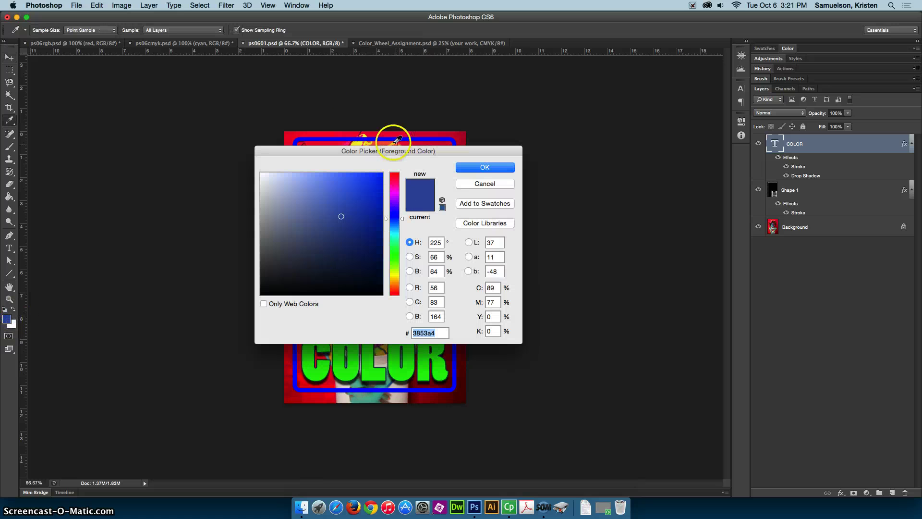
left_click_drag(387, 146, 539, 140)
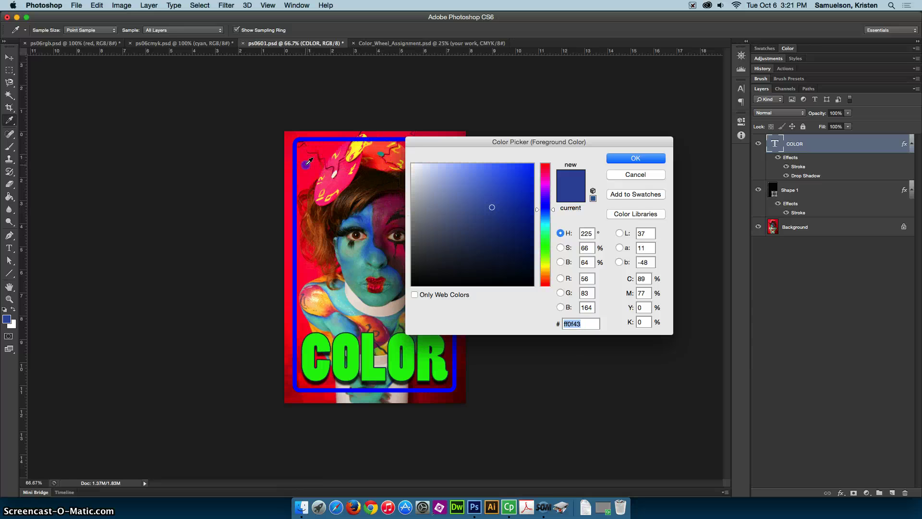
left_click(288, 158)
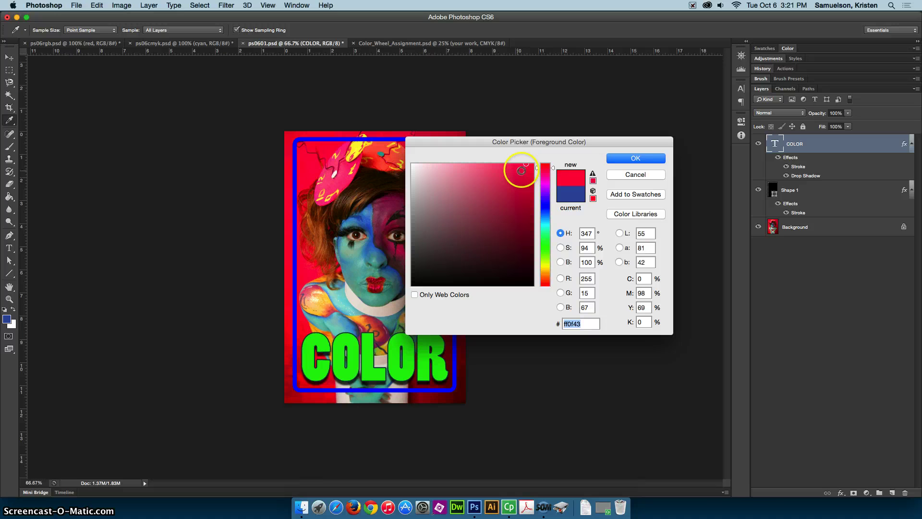
left_click(547, 161)
key("super+y")
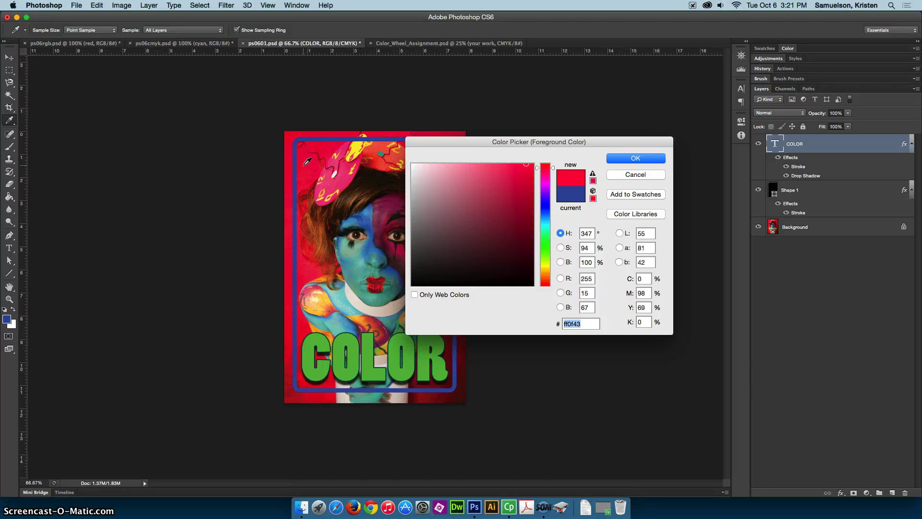
key("super+y")
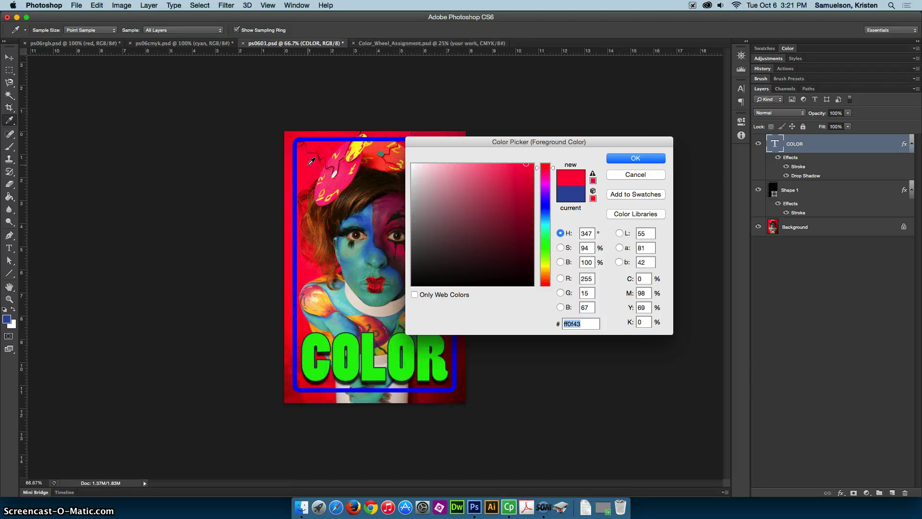
- Toggle between the nearest printable and web-safe swatches, ending on printable red ef3c39
left_click(594, 181)
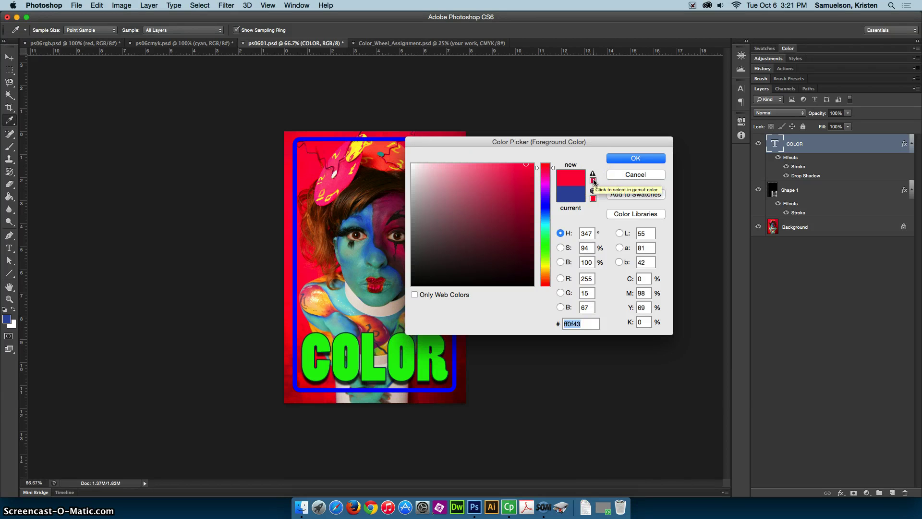
left_click(595, 181)
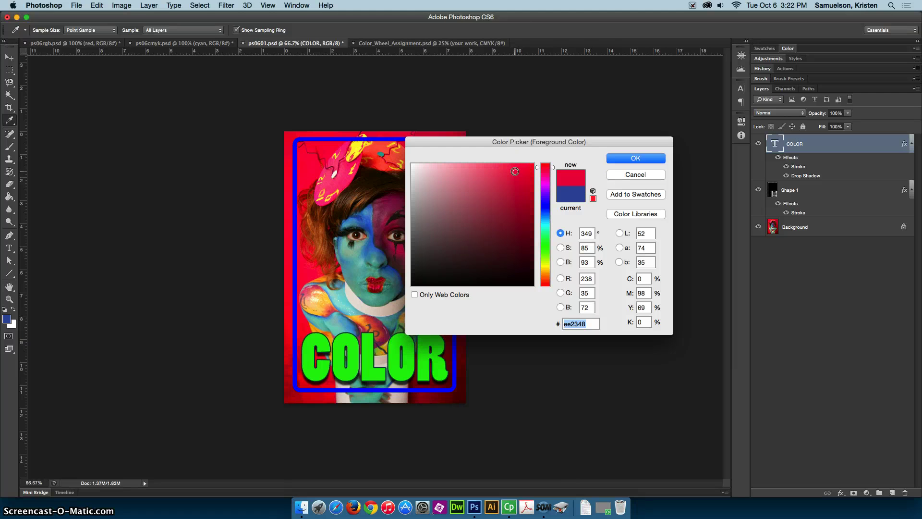
left_click(515, 171)
left_click(586, 206)
left_click(594, 196)
left_click(593, 198)
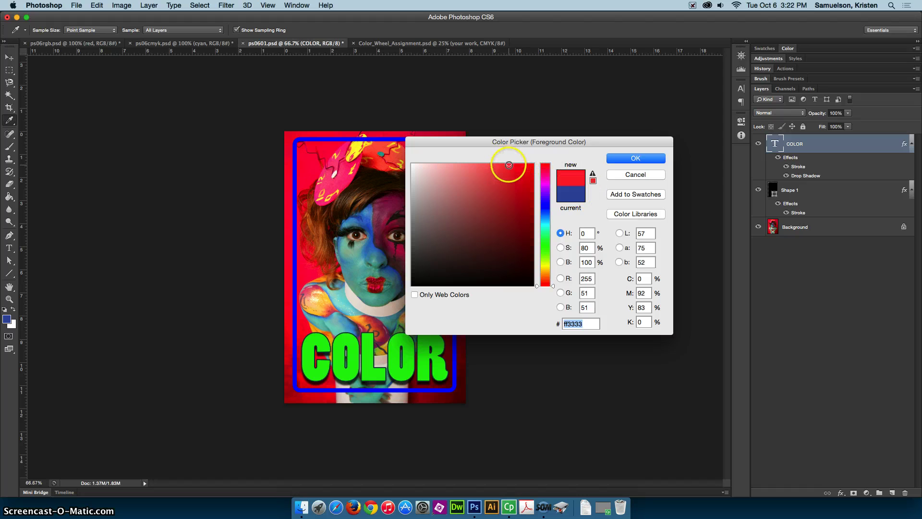
left_click(594, 183)
- Pick the nearest printable colour once more, then cancel so the foreground stays blue
left_click(583, 176)
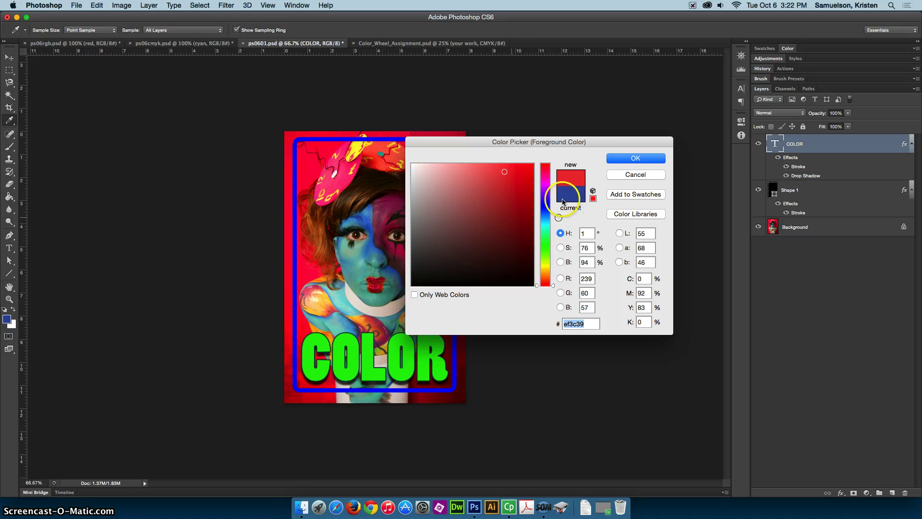
left_click(635, 175)
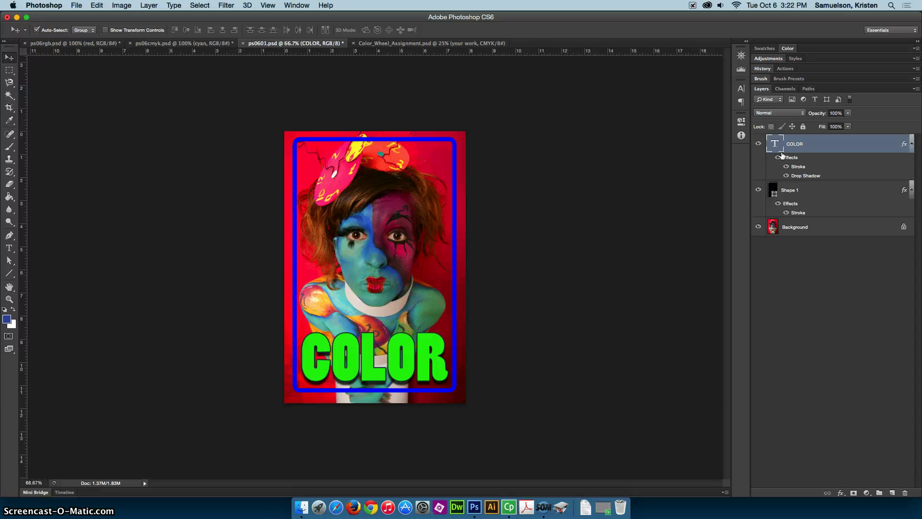
key("super+y")
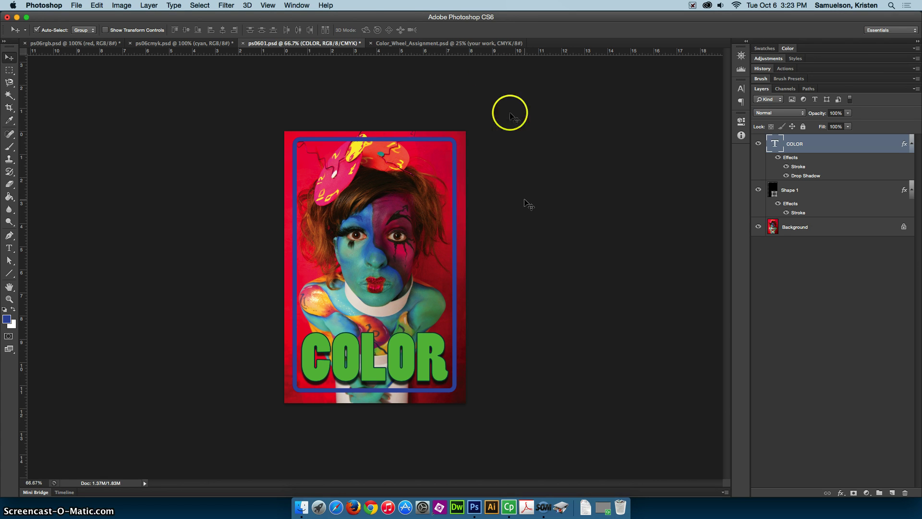
left_click(270, 6)
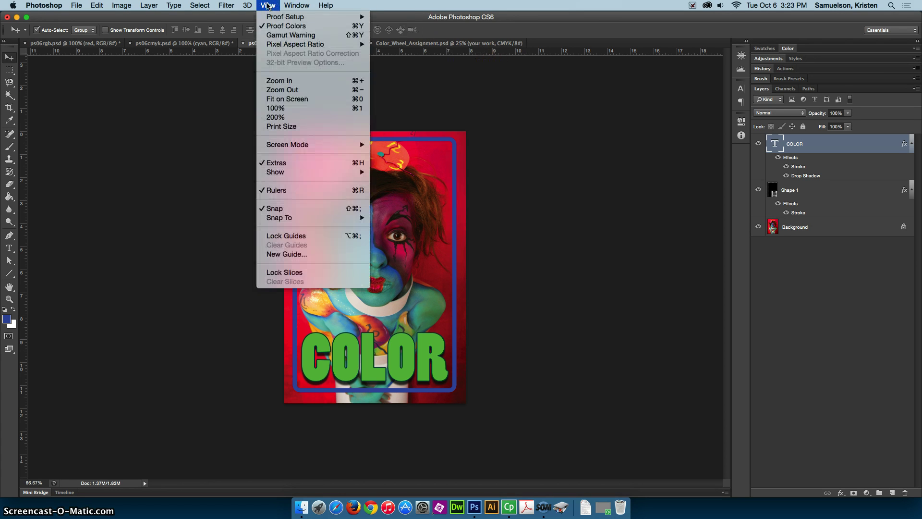
left_click_drag(271, 10, 280, 32)
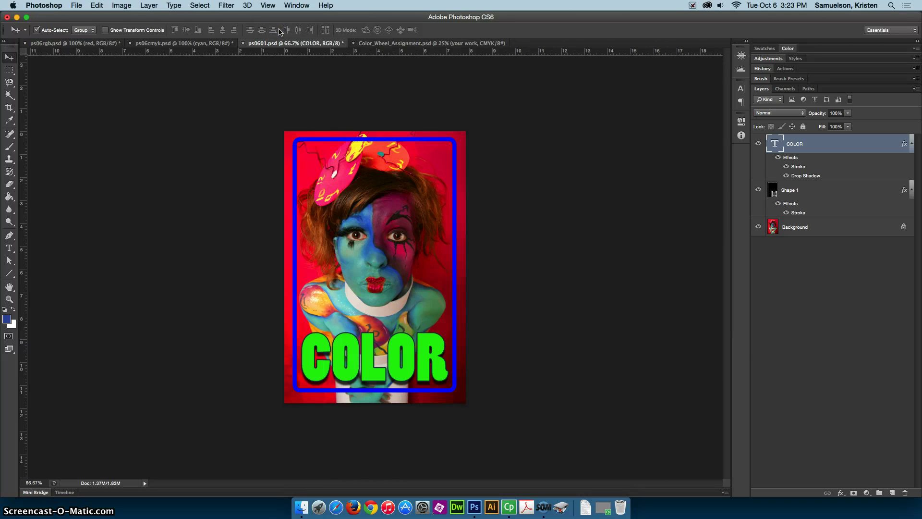
left_click(918, 31)
left_click(7, 319)
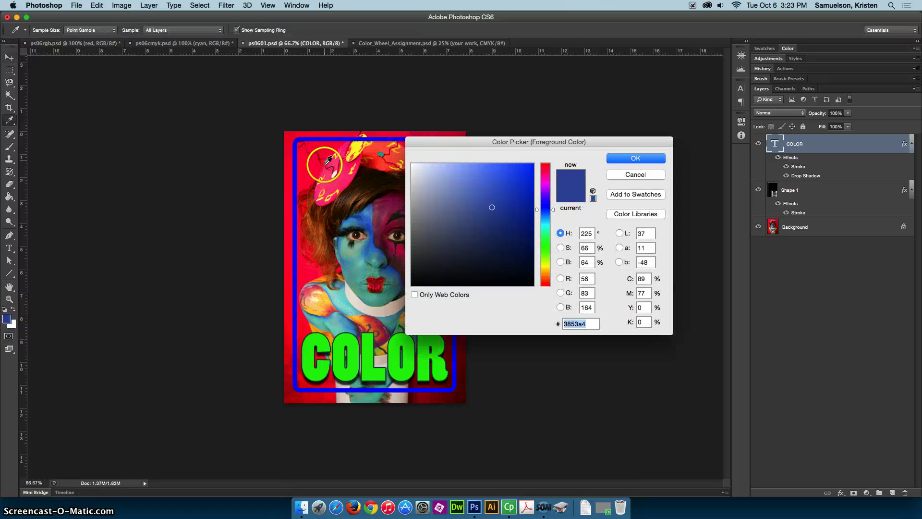
left_click(342, 174)
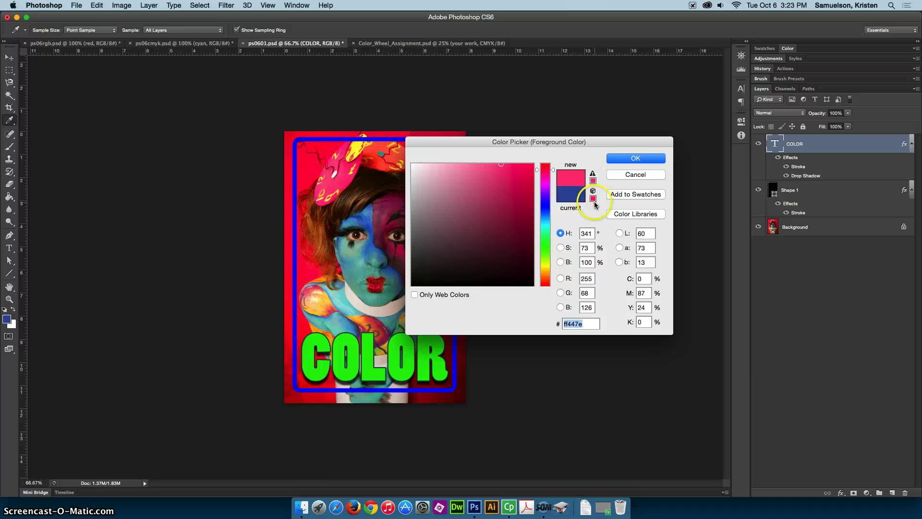
left_click(636, 175)
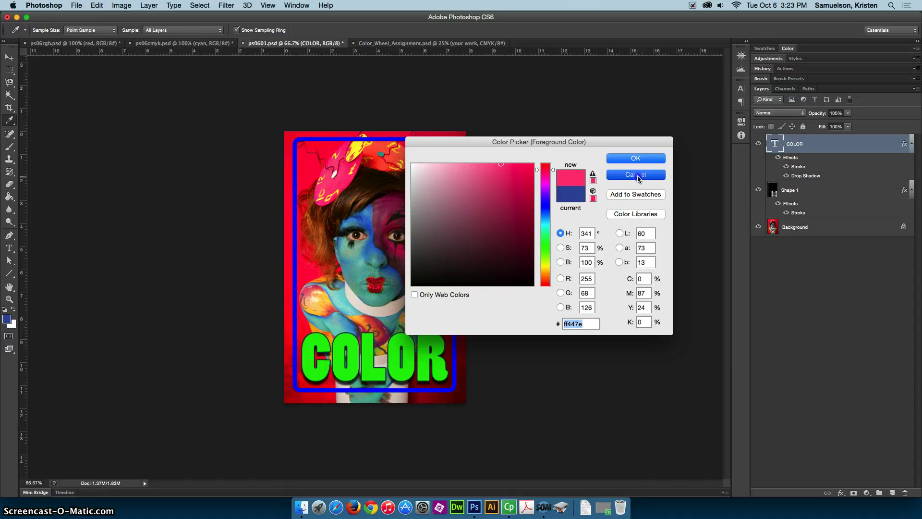